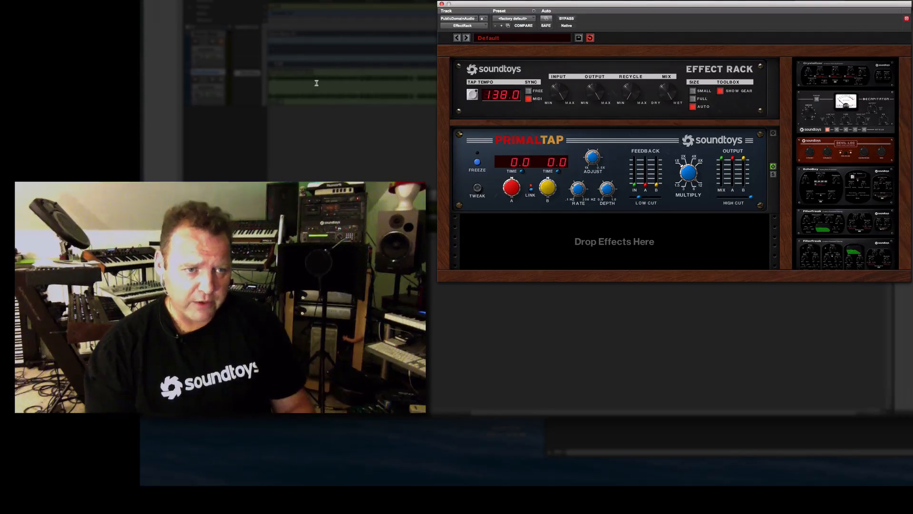
{"action": "left_click", "coordinate": [342, 84]}
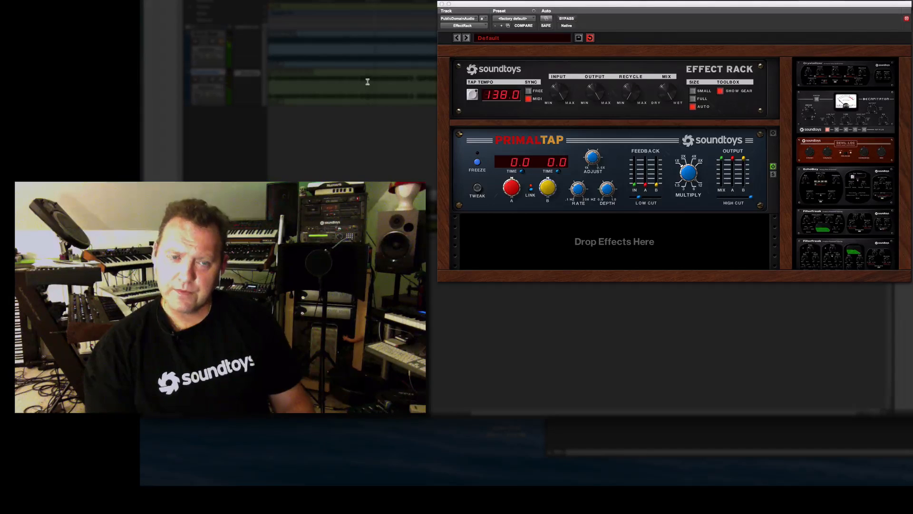
{"action": "left_click", "coordinate": [314, 56]}
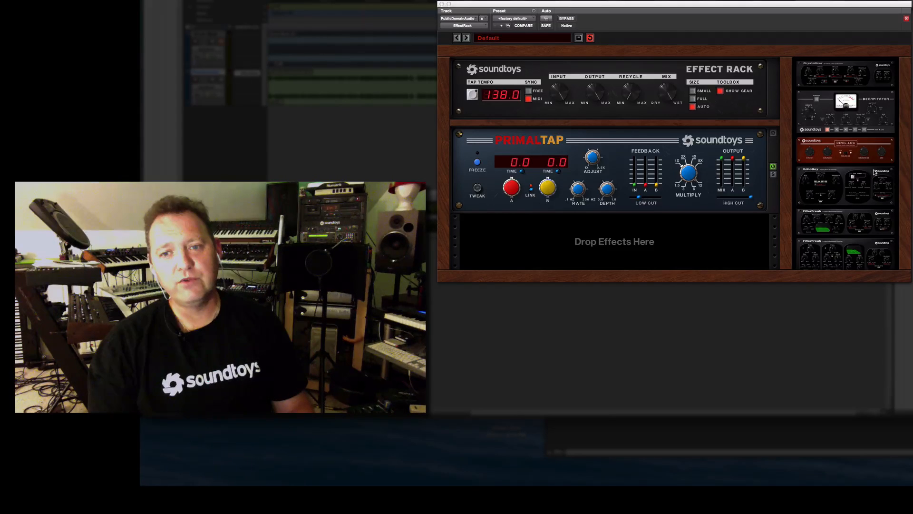
Insert FilterFreak above PrimalTap, lower its frequency, and modulate the filter with an LFO.
{"action": "left_click_drag", "start_coordinate": [850, 222], "coordinate": [688, 134]}
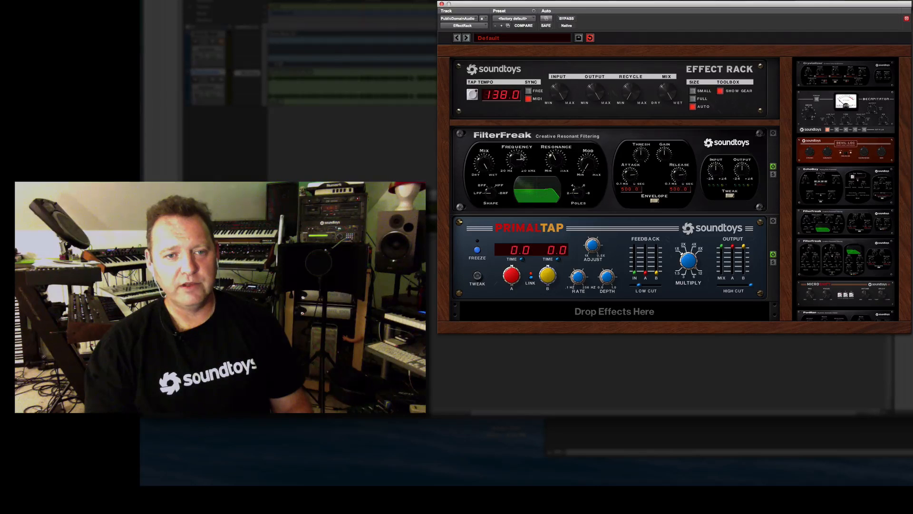
{"action": "left_click_drag", "start_coordinate": [515, 167], "coordinate": [511, 174]}
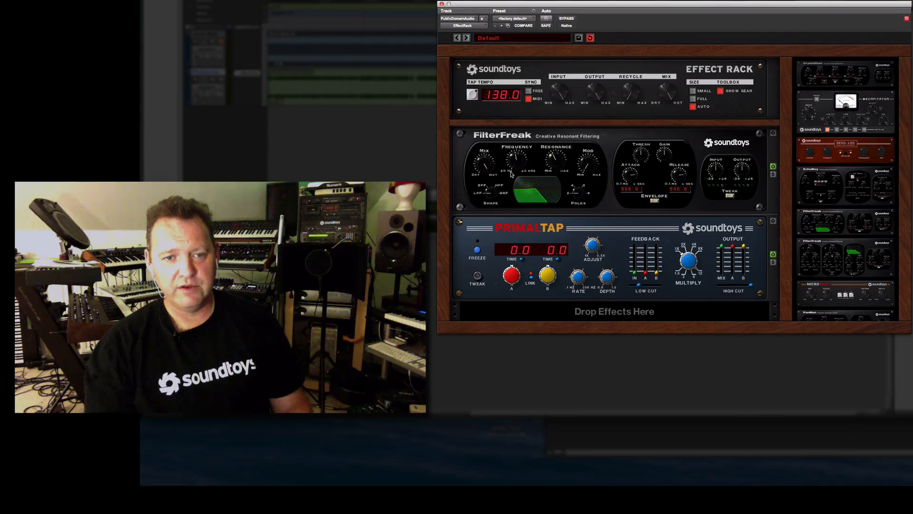
{"action": "left_click", "coordinate": [657, 201]}
{"action": "left_click_drag", "start_coordinate": [589, 164], "coordinate": [589, 154]}
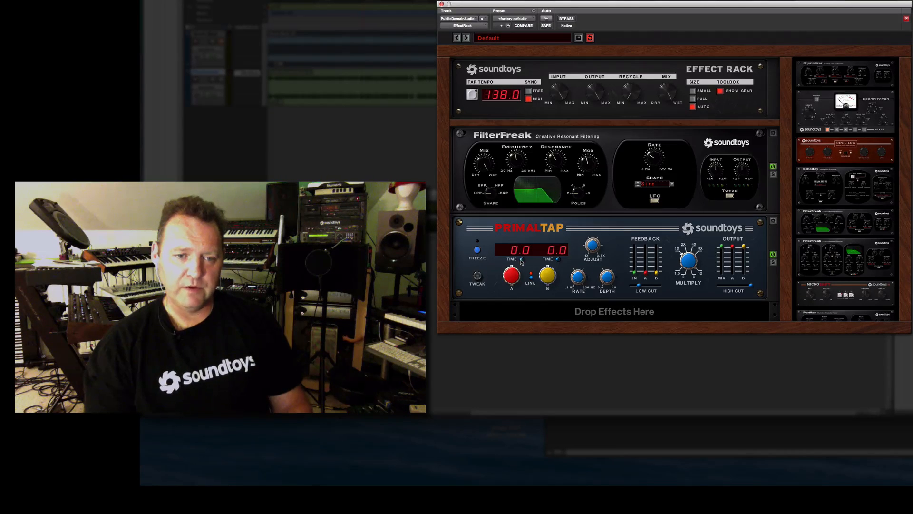
Set both linked PrimalTap delay times to 8000 and freeze its audio buffer.
{"action": "left_click_drag", "start_coordinate": [511, 277], "coordinate": [511, 243]}
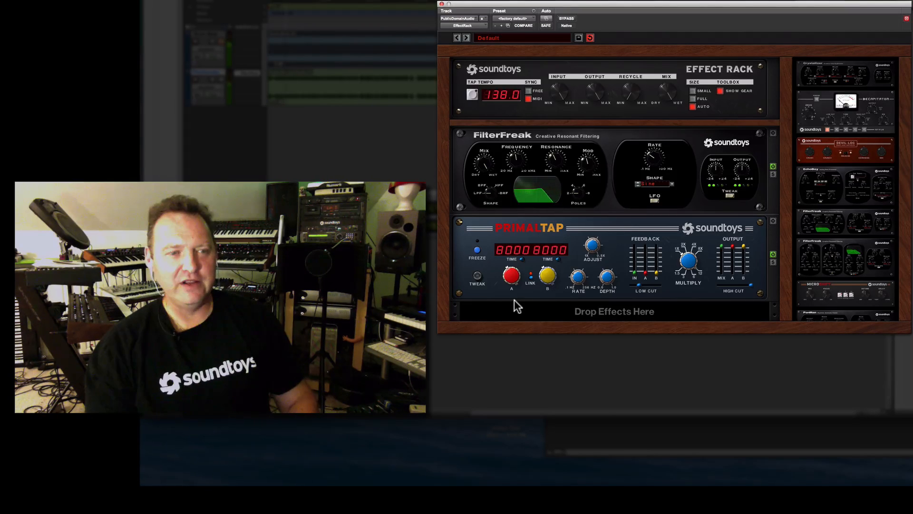
{"action": "left_click", "coordinate": [478, 250]}
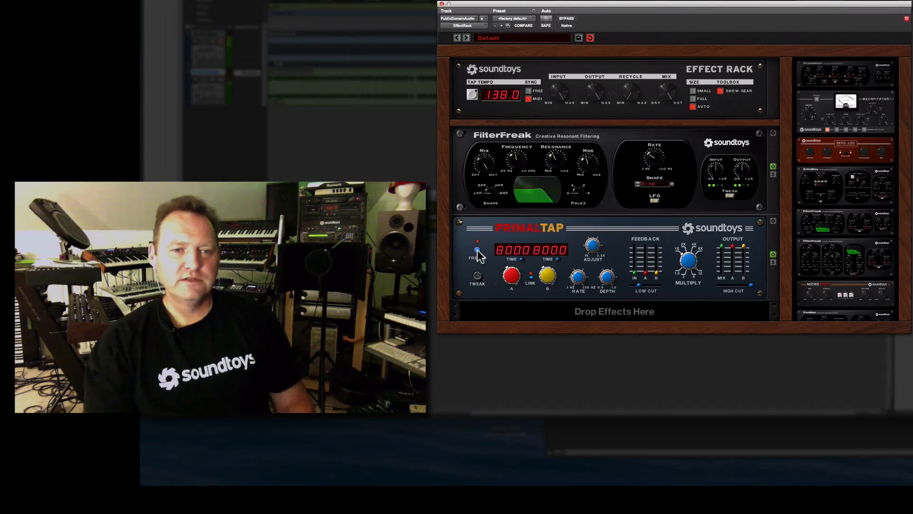
{"action": "left_click_drag", "start_coordinate": [655, 159], "coordinate": [662, 149]}
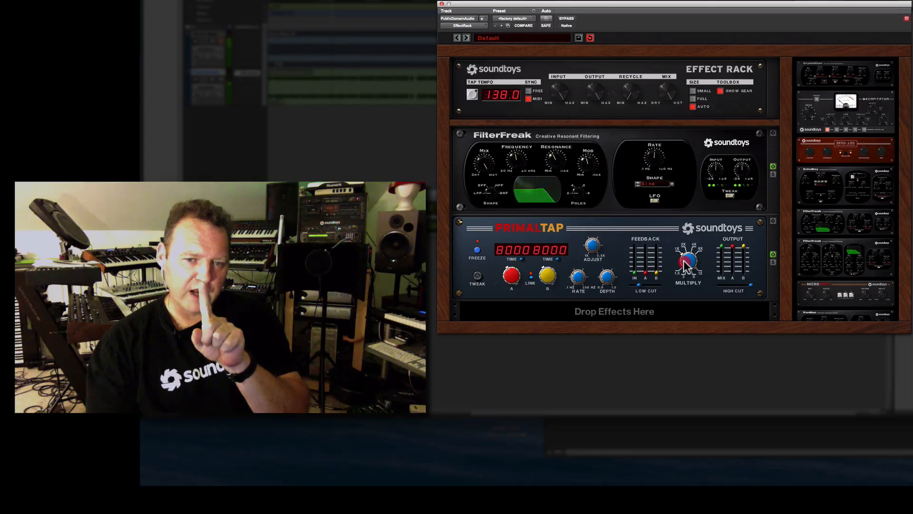
{"action": "left_click_drag", "start_coordinate": [684, 261], "coordinate": [693, 243]}
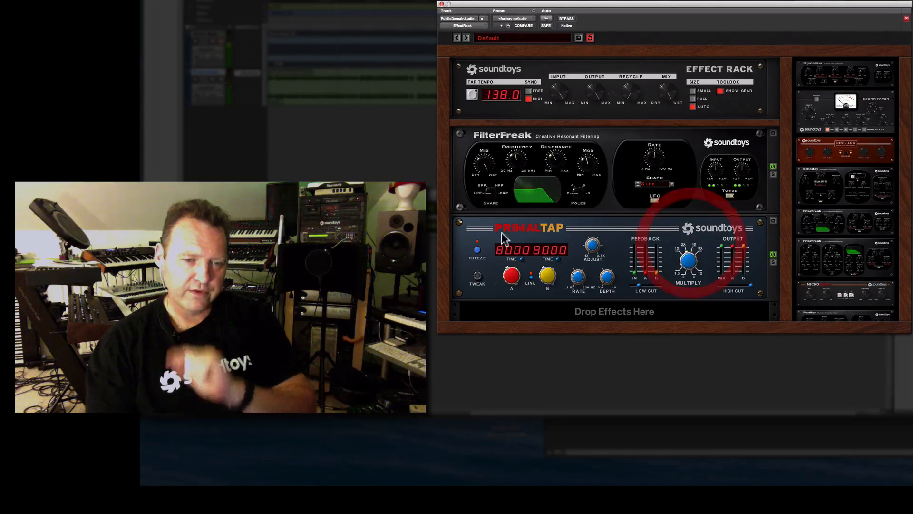
Release and re-engage PrimalTap's Freeze repeatedly to capture new loops of the incoming audio.
{"action": "left_click", "coordinate": [477, 250]}
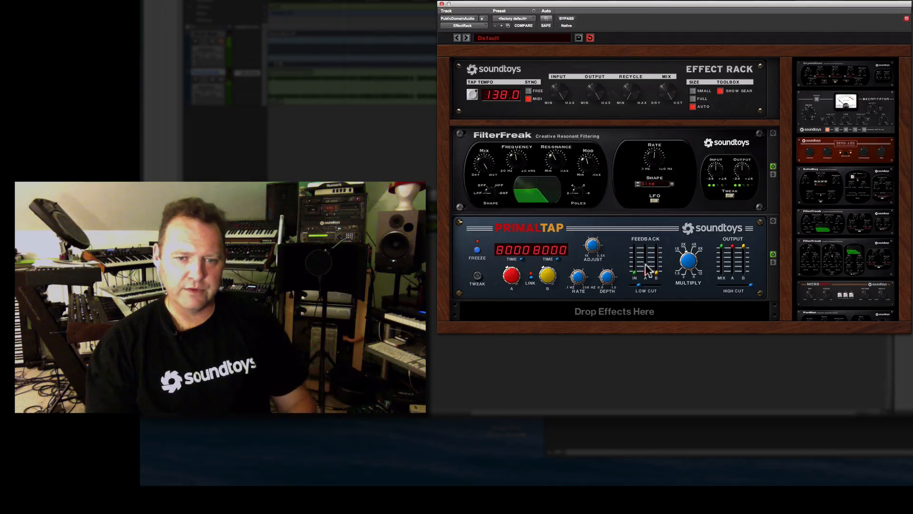
{"action": "left_click", "coordinate": [719, 226]}
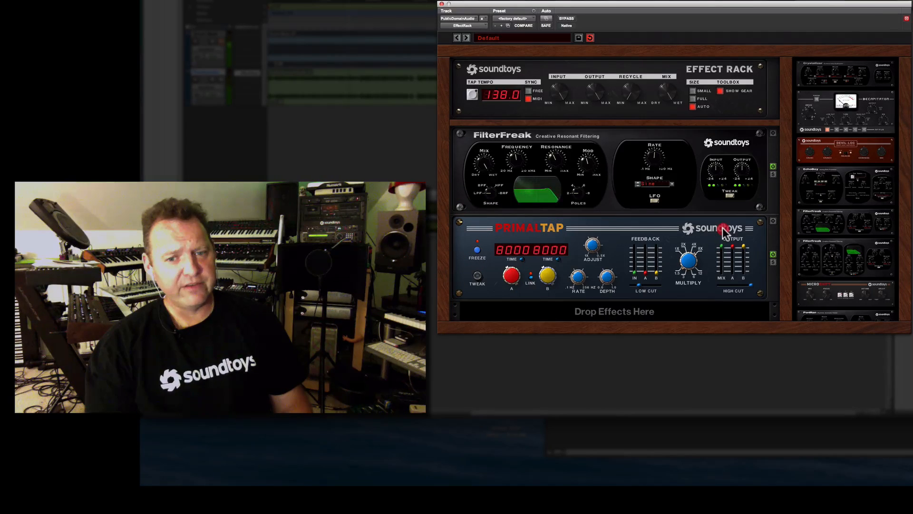
{"action": "left_click", "coordinate": [478, 250]}
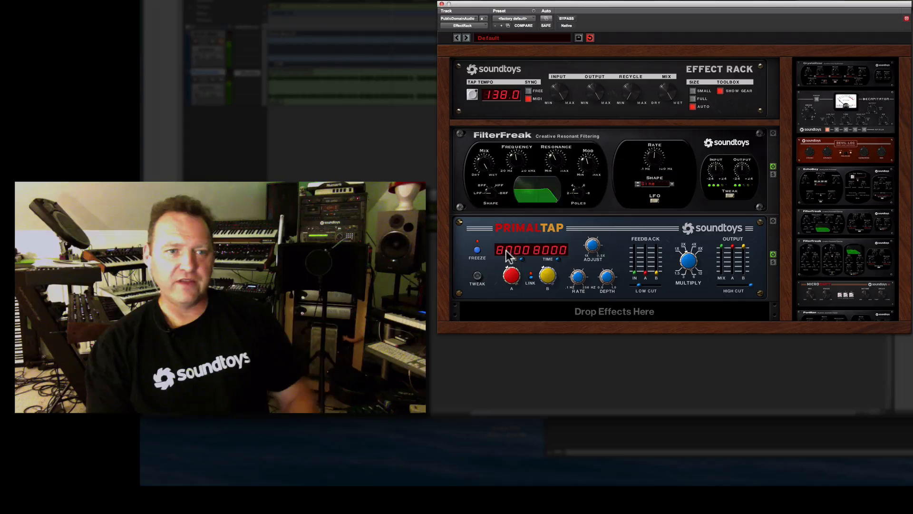
{"action": "left_click", "coordinate": [567, 20]}
{"action": "left_click", "coordinate": [567, 19]}
{"action": "left_click", "coordinate": [477, 251]}
{"action": "left_click", "coordinate": [477, 251]}
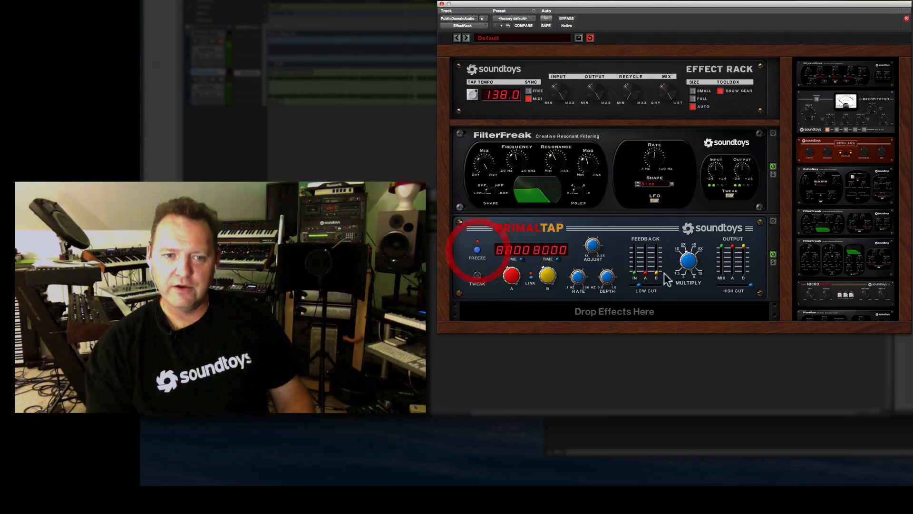
{"action": "left_click", "coordinate": [688, 262]}
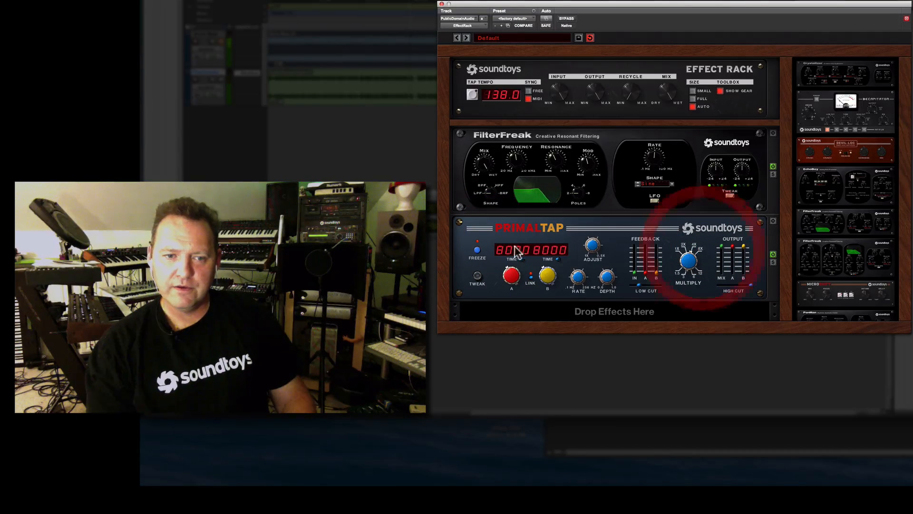
{"action": "left_click", "coordinate": [478, 251]}
{"action": "left_click", "coordinate": [651, 273]}
{"action": "left_click", "coordinate": [478, 249]}
{"action": "left_click", "coordinate": [477, 251]}
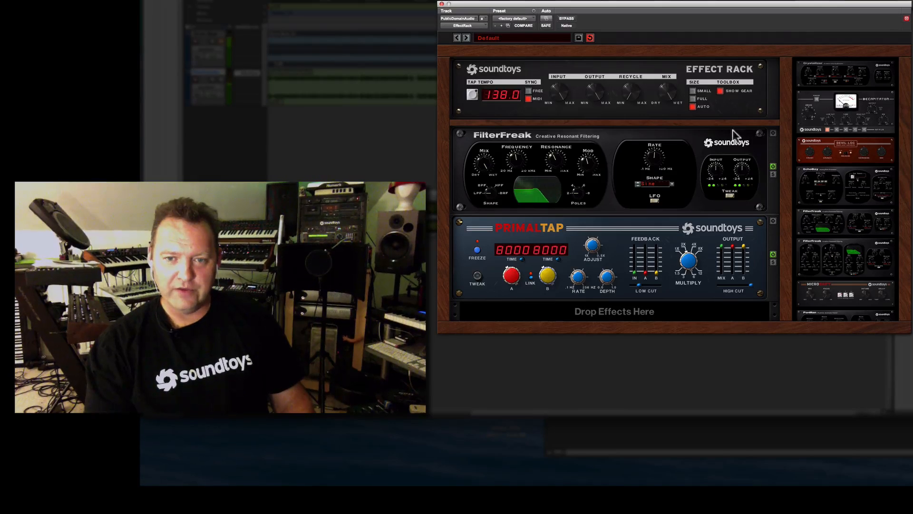
Replace FilterFreak with PhaseMistress ahead of PrimalTap in the effect chain.
{"action": "scroll", "coordinate": [852, 287], "scroll_direction": "down", "scroll_amount": 5}
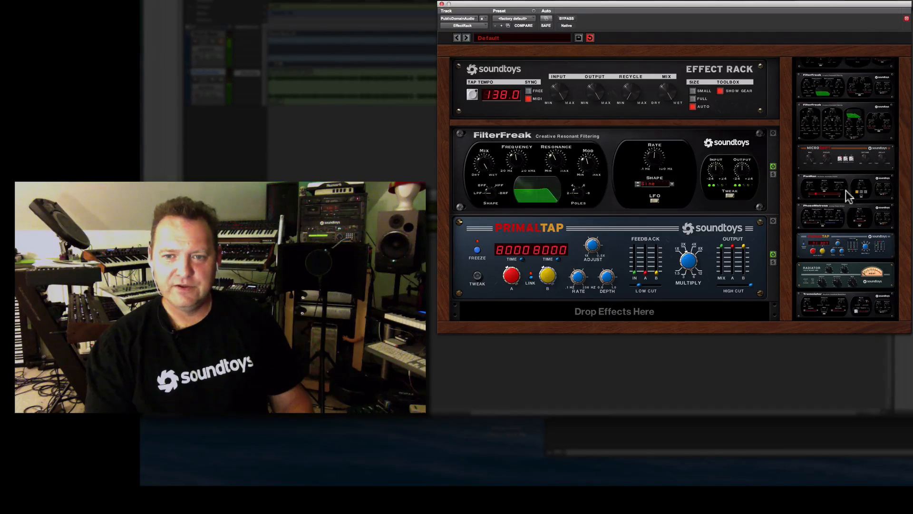
{"action": "left_click_drag", "start_coordinate": [840, 208], "coordinate": [633, 158]}
{"action": "left_click_drag", "start_coordinate": [593, 224], "coordinate": [604, 153]}
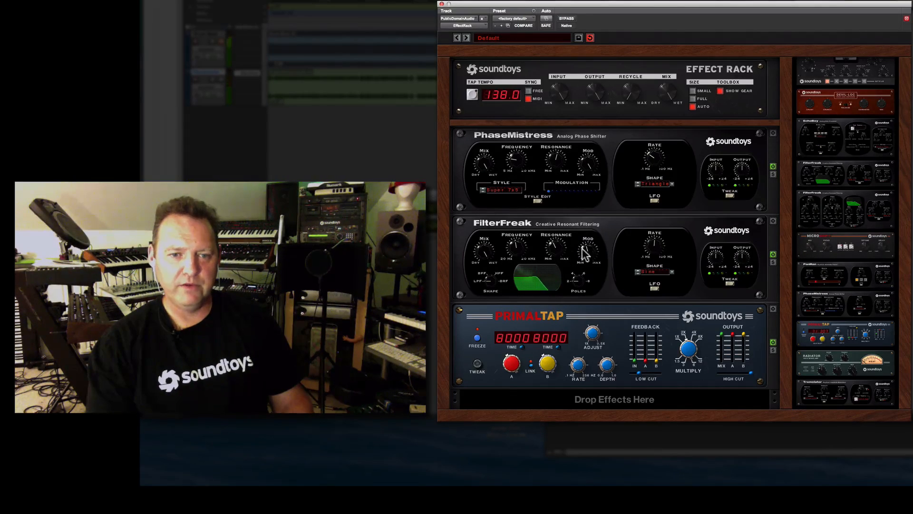
{"action": "left_click_drag", "start_coordinate": [613, 230], "coordinate": [848, 187]}
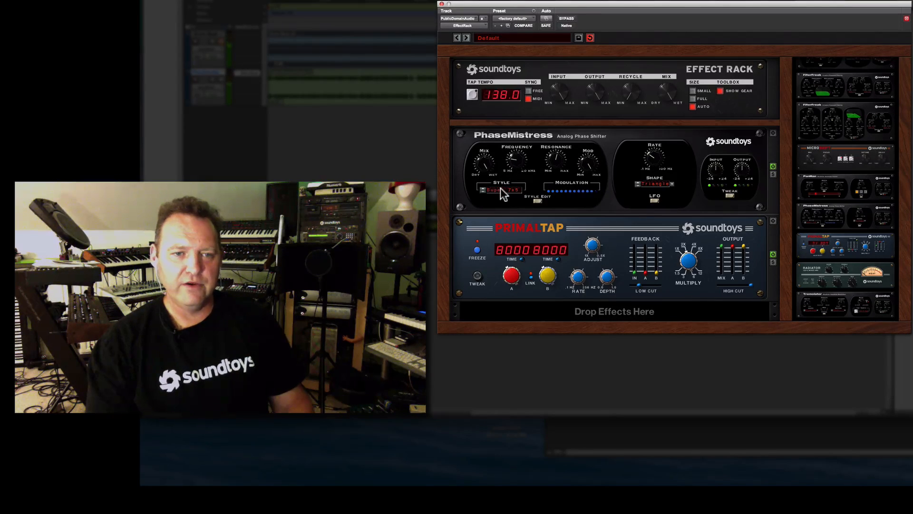
Set PhaseMistress to the ThinMan style with its mix about halfway, and review its tweak parameters.
{"action": "left_click", "coordinate": [537, 201]}
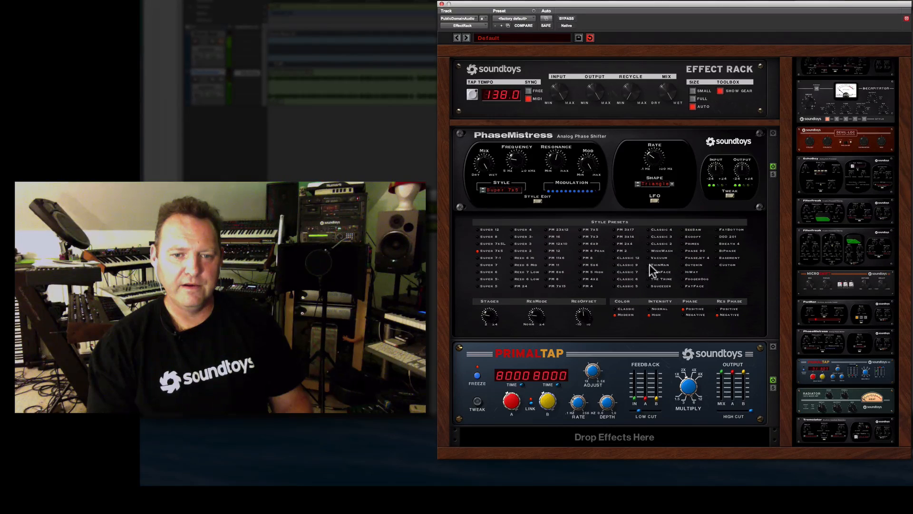
{"action": "left_click", "coordinate": [657, 264]}
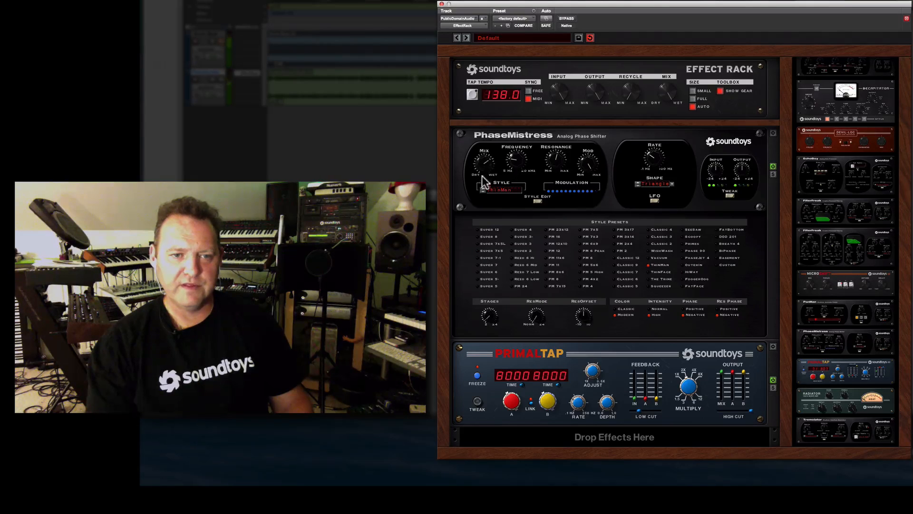
{"action": "left_click", "coordinate": [730, 195]}
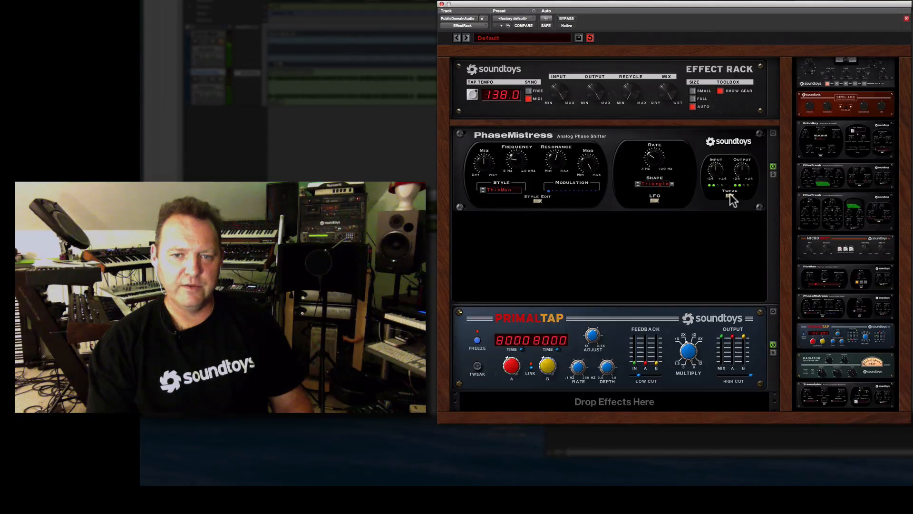
{"action": "left_click_drag", "start_coordinate": [628, 237], "coordinate": [672, 182]}
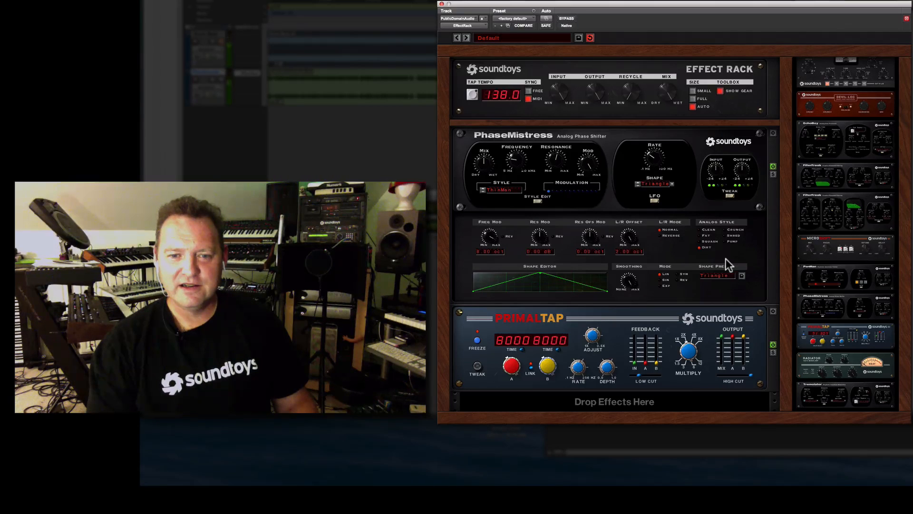
{"action": "left_click", "coordinate": [730, 195]}
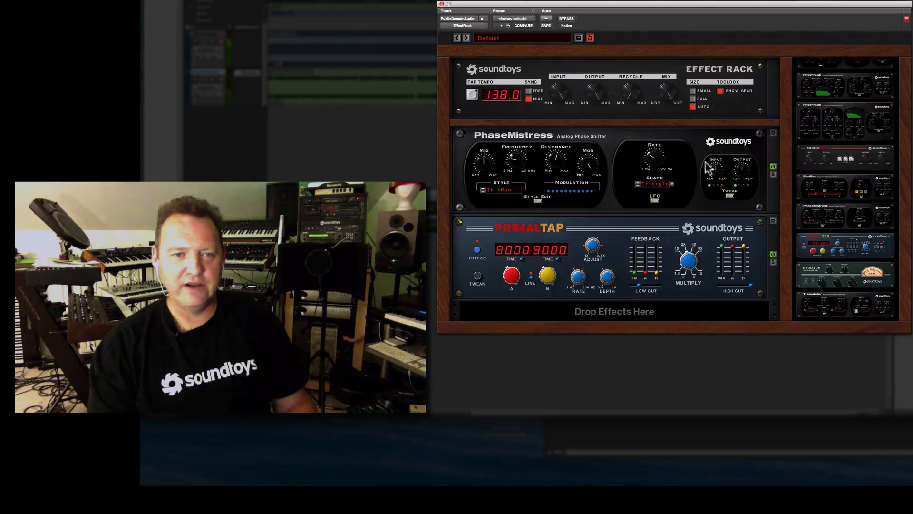
Move PhaseMistress below PrimalTap and add FilterFreak at the end of the chain.
{"action": "left_click_drag", "start_coordinate": [688, 143], "coordinate": [696, 227]}
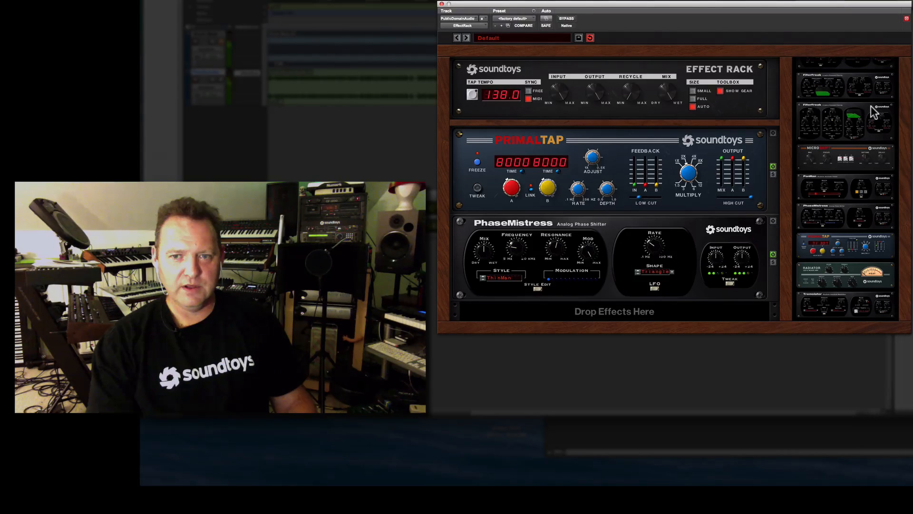
{"action": "left_click_drag", "start_coordinate": [869, 80], "coordinate": [631, 308]}
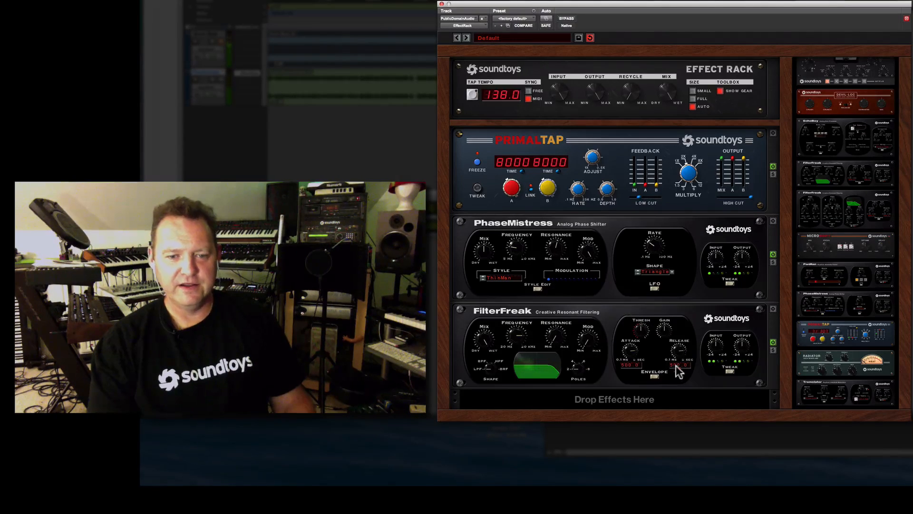
Switch FilterFreak's modulation source to Rhythm, using a RampDown shape and a 1/8-note rhythm.
{"action": "left_click_drag", "start_coordinate": [654, 376], "coordinate": [657, 354]}
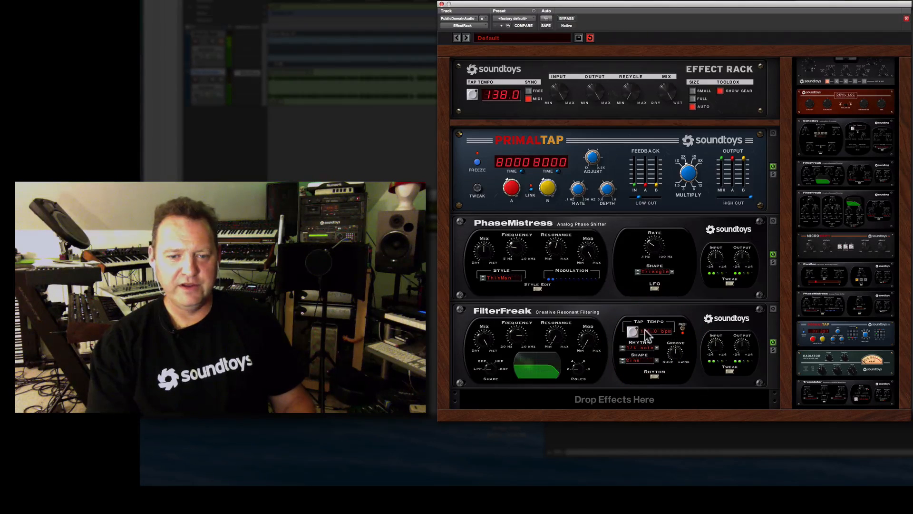
{"action": "left_click", "coordinate": [637, 360]}
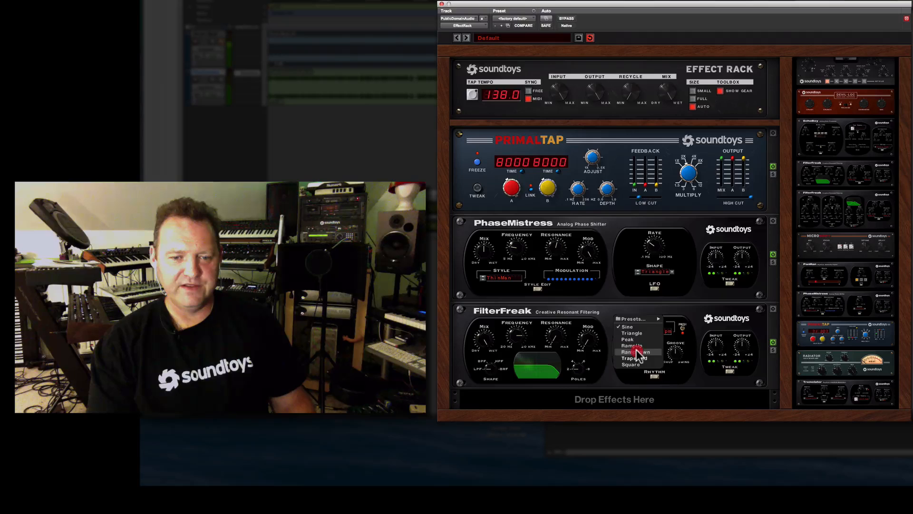
{"action": "left_click", "coordinate": [637, 352]}
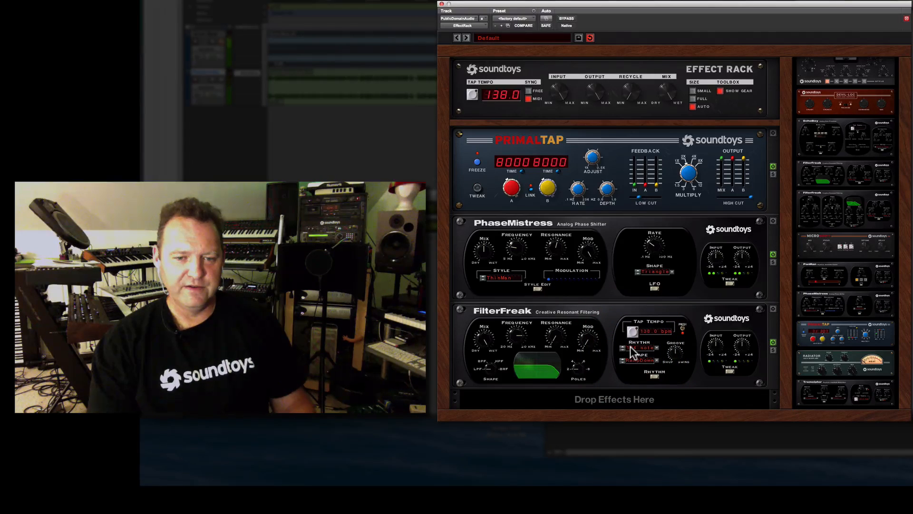
{"action": "left_click_drag", "start_coordinate": [631, 347], "coordinate": [595, 347]}
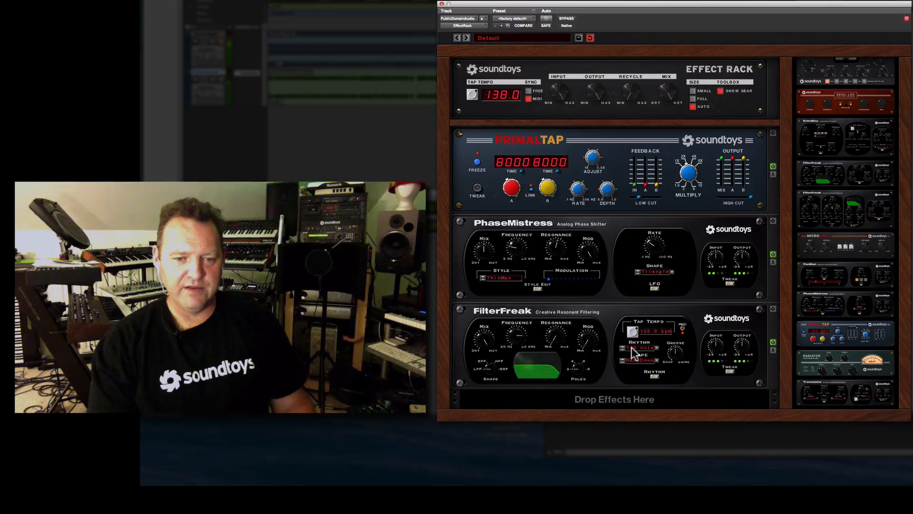
{"action": "left_click", "coordinate": [624, 350]}
{"action": "left_click", "coordinate": [623, 348]}
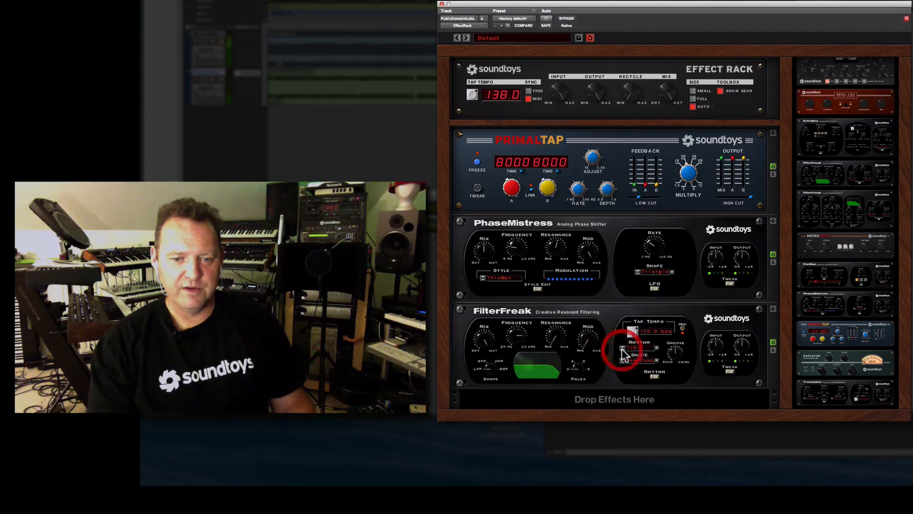
Silence the second and fifth steps of FilterFreak's rhythm pattern in the Rhythm Editor.
{"action": "left_click", "coordinate": [730, 370]}
{"action": "left_click", "coordinate": [523, 465]}
{"action": "left_click", "coordinate": [618, 465]}
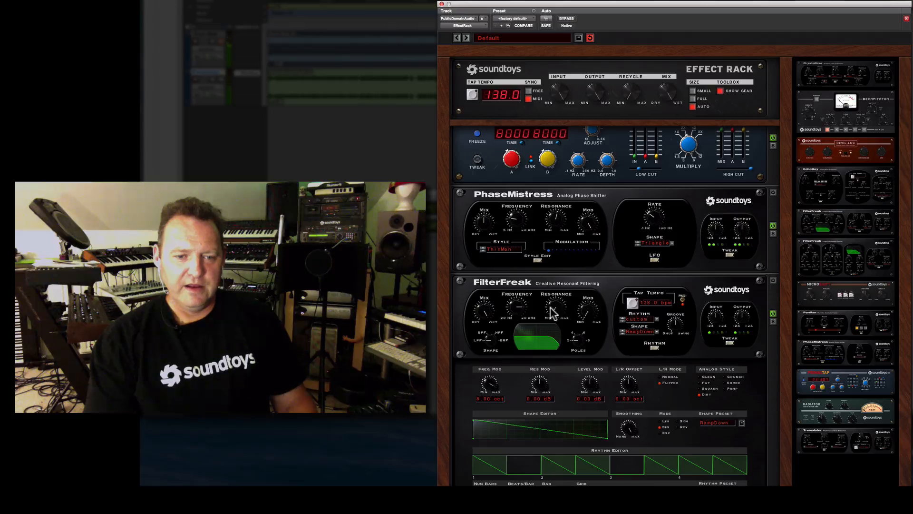
Increase FilterFreak's modulation amount and lower its filter frequency.
{"action": "left_click_drag", "start_coordinate": [588, 310], "coordinate": [676, 199]}
{"action": "left_click_drag", "start_coordinate": [517, 306], "coordinate": [504, 326]}
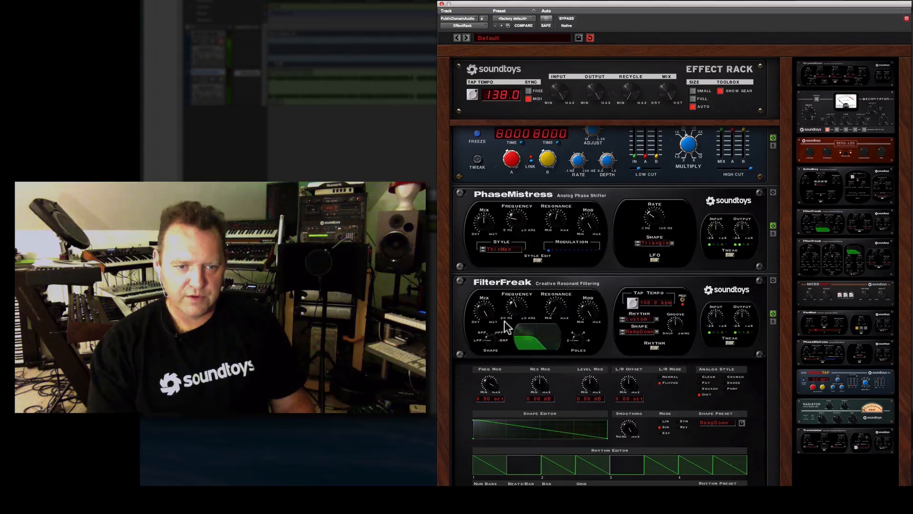
{"action": "left_click", "coordinate": [503, 326]}
{"action": "left_click", "coordinate": [519, 303]}
{"action": "left_click_drag", "start_coordinate": [519, 303], "coordinate": [513, 309]}
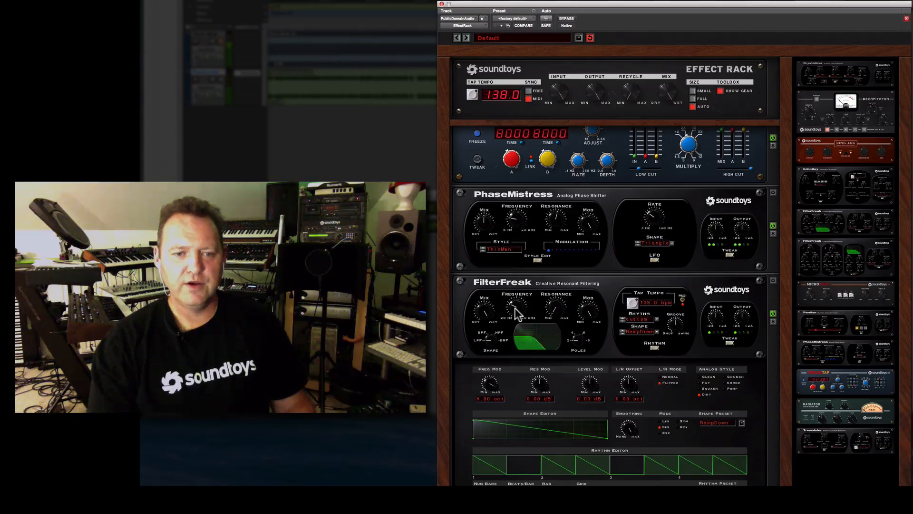
{"action": "mouse_move", "coordinate": [515, 307]}
{"action": "left_mouse_down"}
{"action": "mouse_move", "coordinate": [480, 354]}
{"action": "mouse_move", "coordinate": [487, 336]}
{"action": "left_mouse_up"}
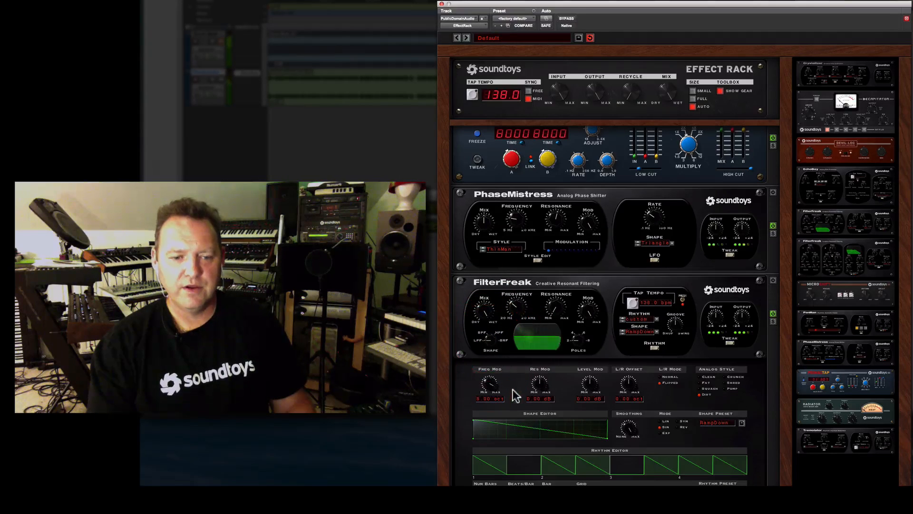
Add a breakpoint near the upper edge of FilterFreak's ramp, about a third of the way along the modulation shape.
{"action": "left_click", "coordinate": [511, 421]}
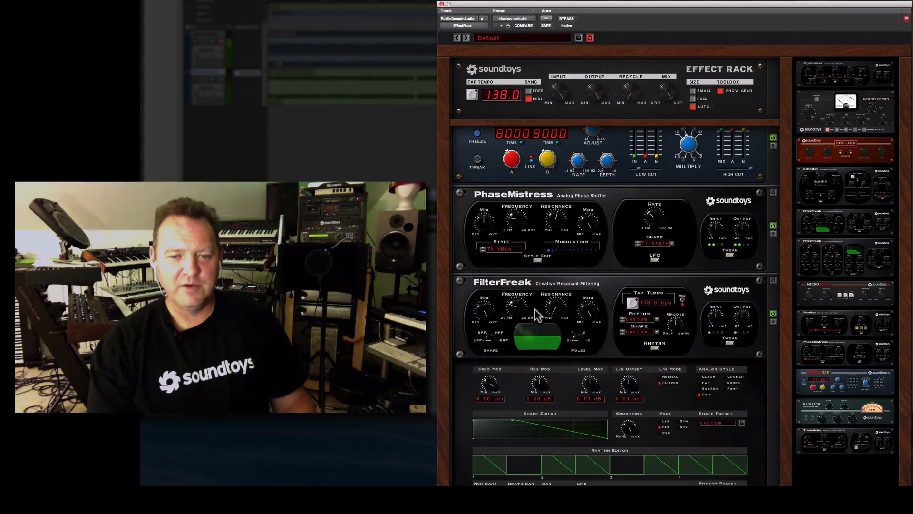
Close FilterFreak's tweak editor and add EchoBoy to the rack directly after FilterFreak.
{"action": "left_click", "coordinate": [730, 343]}
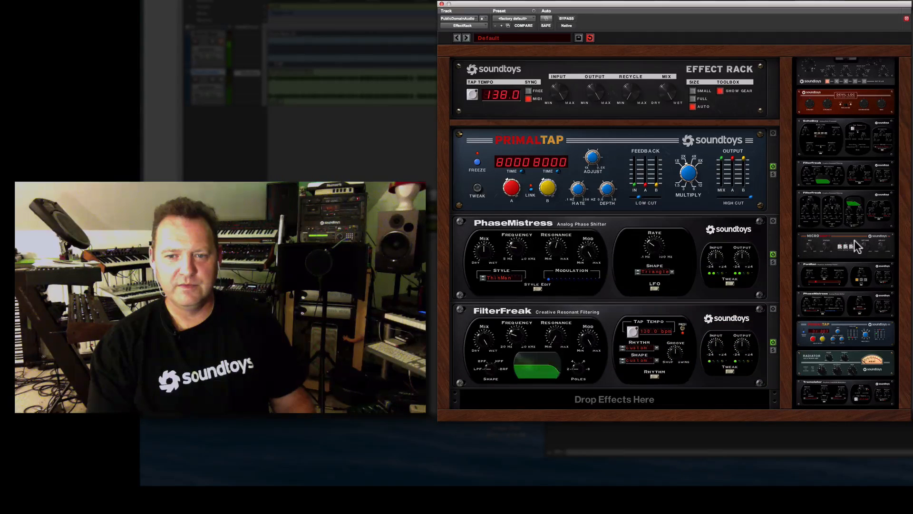
{"action": "left_click_drag", "start_coordinate": [838, 129], "coordinate": [612, 389]}
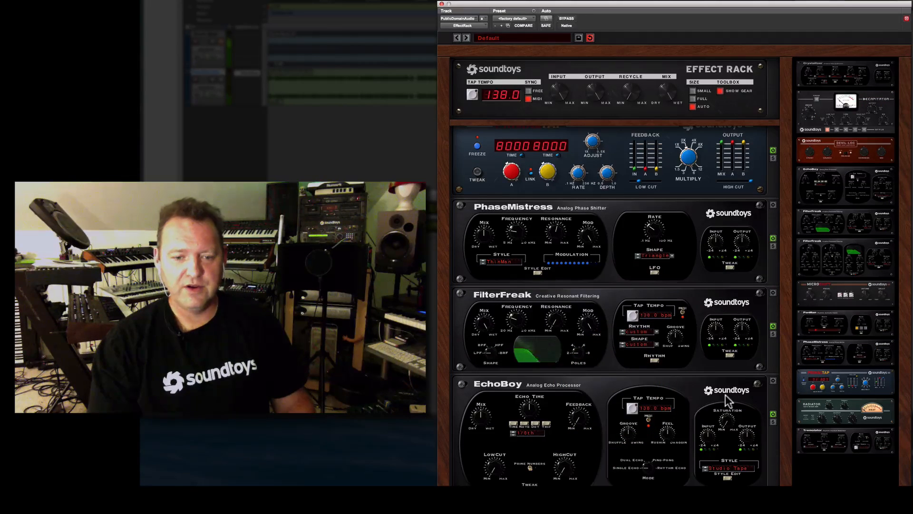
{"action": "scroll", "coordinate": [764, 356], "scroll_direction": "down", "scroll_amount": 1}
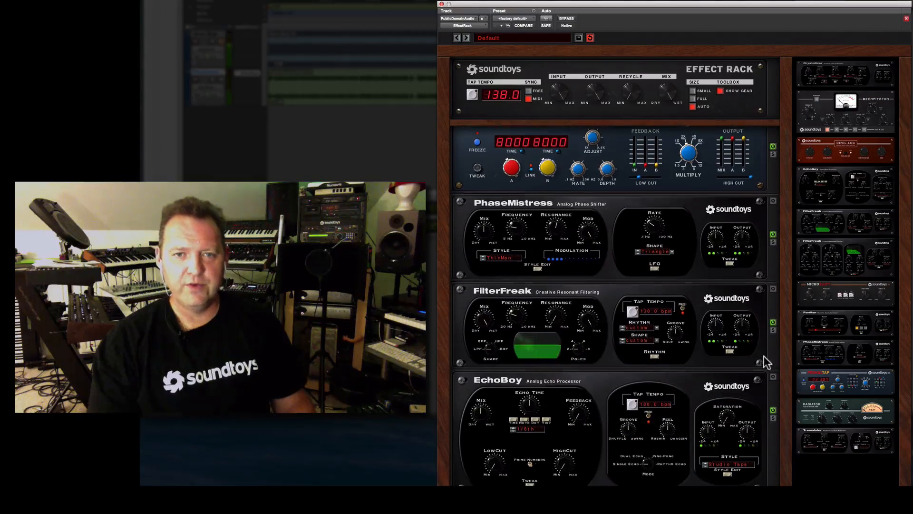
{"action": "left_click", "coordinate": [745, 5]}
{"action": "left_click_drag", "start_coordinate": [745, 5], "coordinate": [735, 0]}
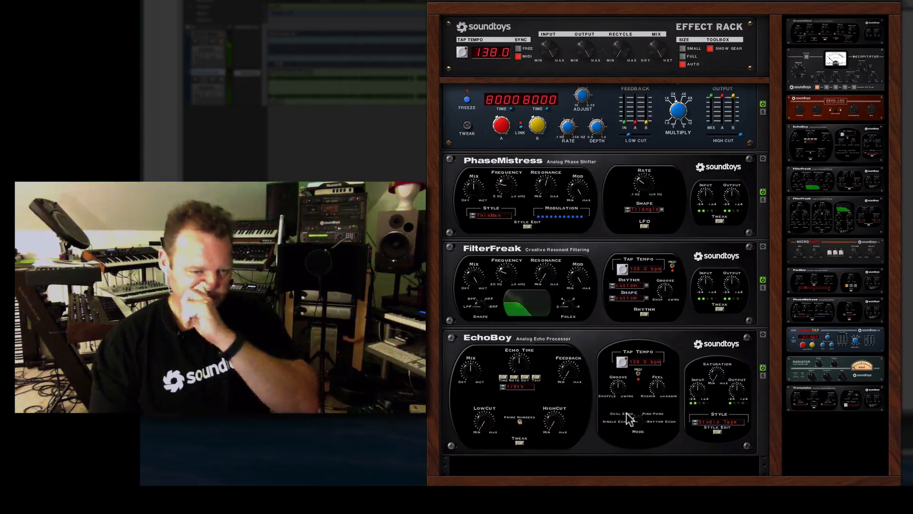
Set EchoBoy to Ping-Pong mode with dotted 1/8-note times for both Ping and Pong.
{"action": "left_click", "coordinate": [643, 414]}
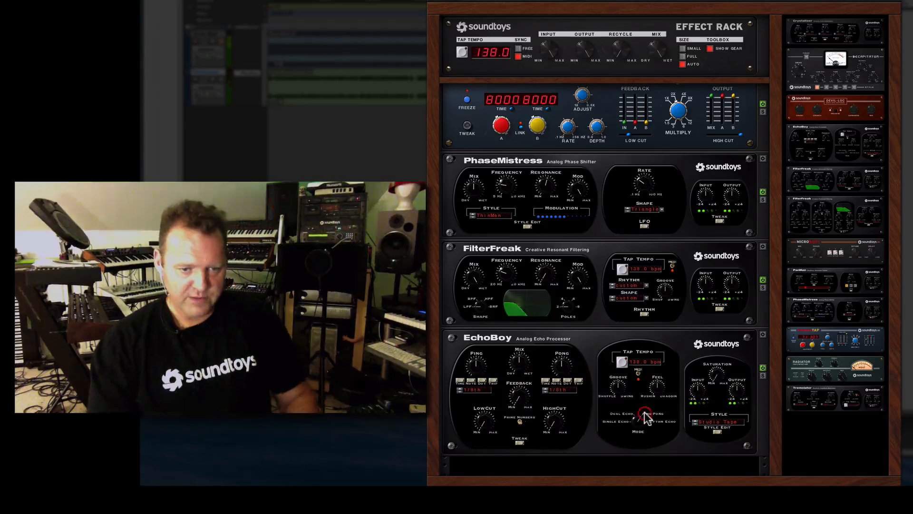
{"action": "left_click", "coordinate": [482, 381]}
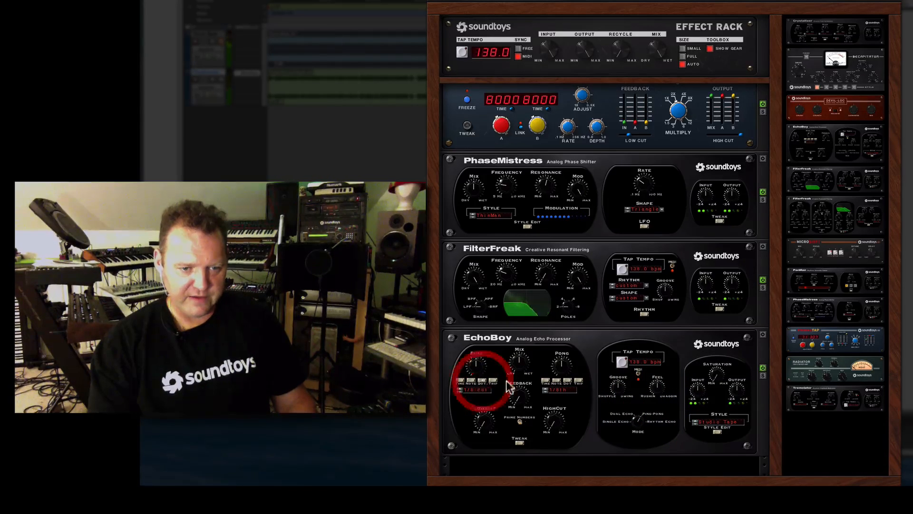
{"action": "left_click", "coordinate": [568, 381]}
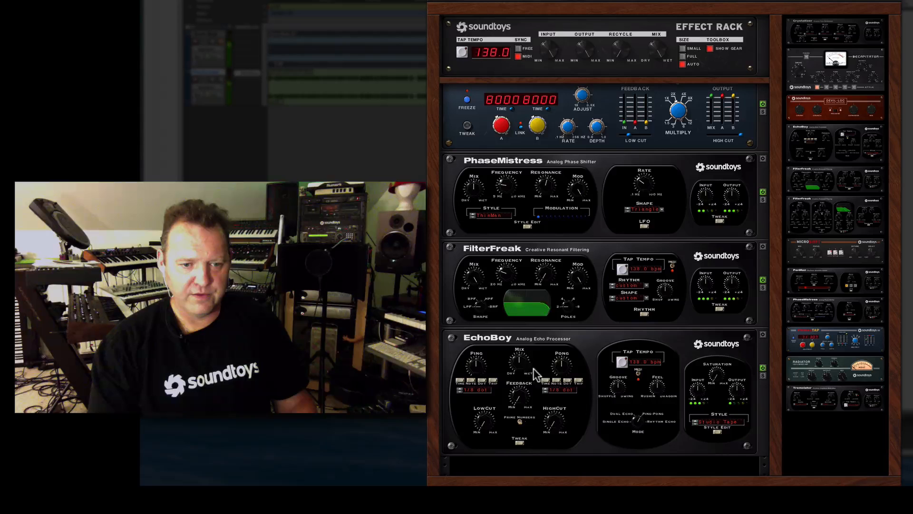
Adjust EchoBoy's feedback and lower its mix toward dry.
{"action": "left_click", "coordinate": [521, 383]}
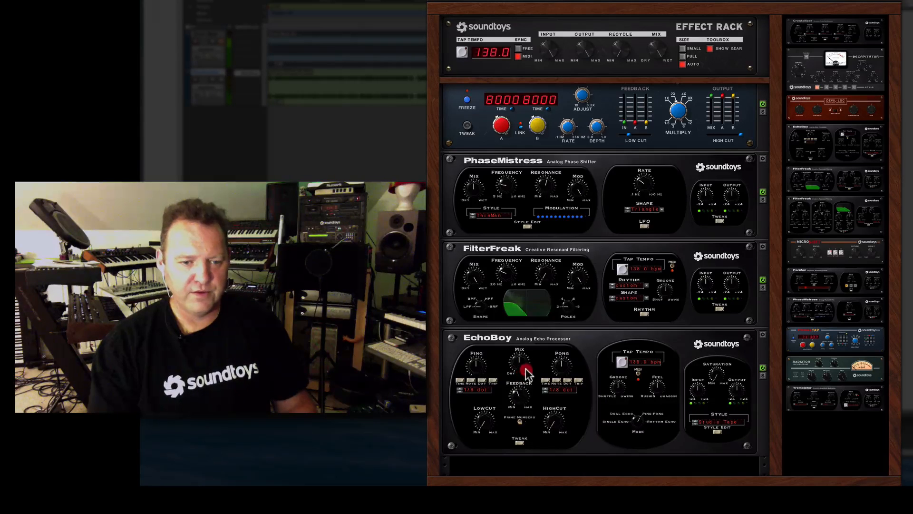
{"action": "left_click", "coordinate": [521, 361]}
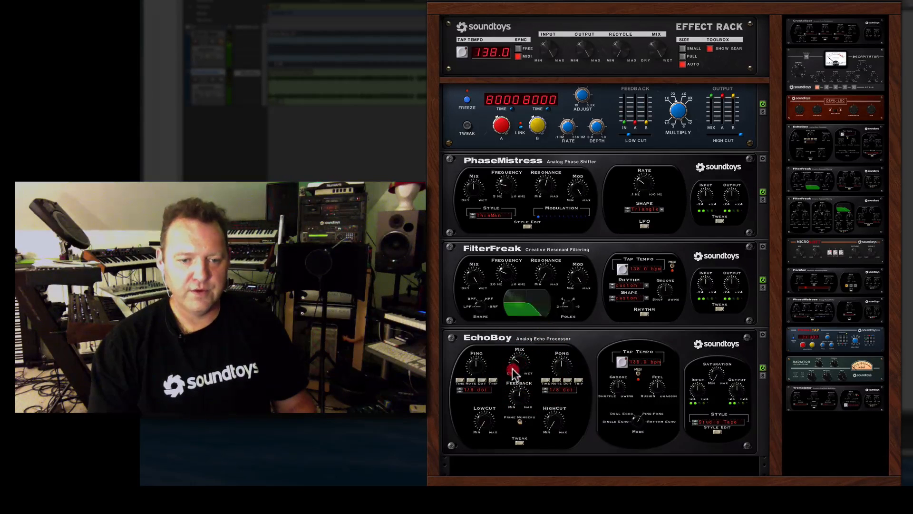
{"action": "left_click", "coordinate": [511, 373]}
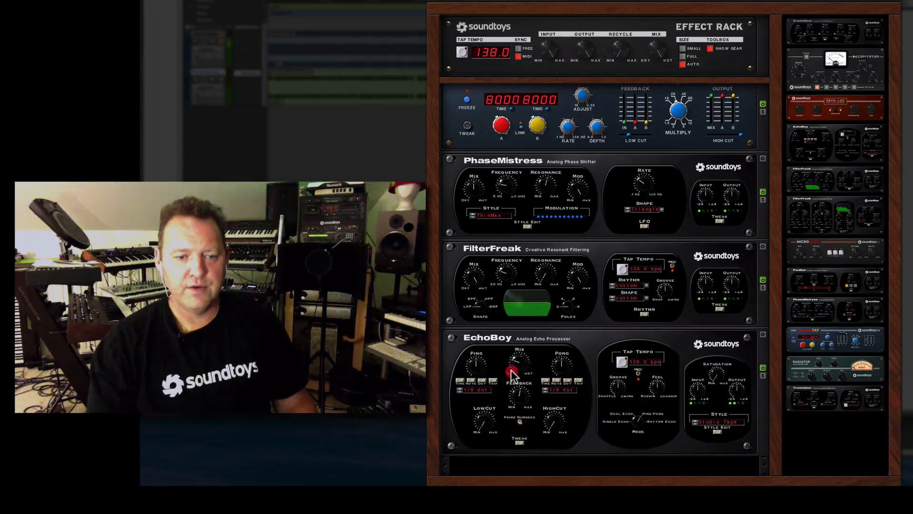
{"action": "left_click", "coordinate": [512, 374]}
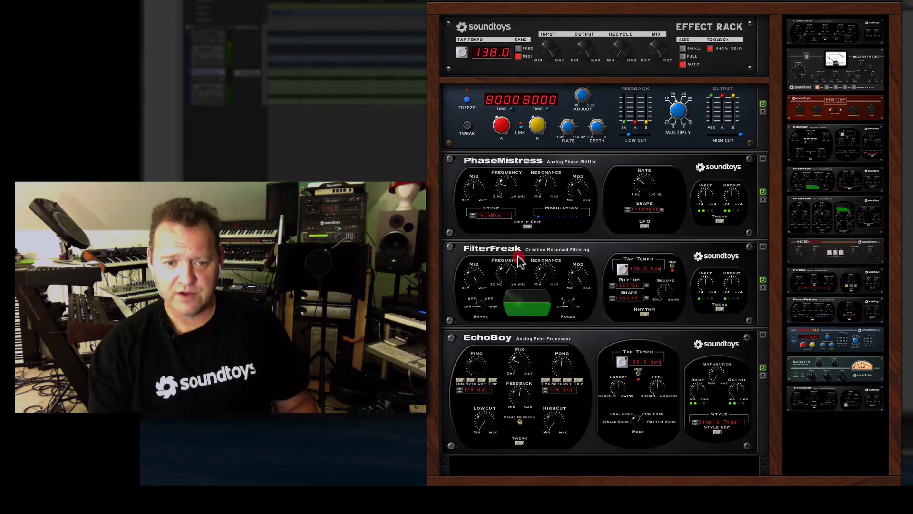
Sweep FilterFreak's filter frequency and vary PrimalTap's time A and PhaseMistress's mix while the loop plays.
{"action": "left_click_drag", "start_coordinate": [500, 270], "coordinate": [524, 224]}
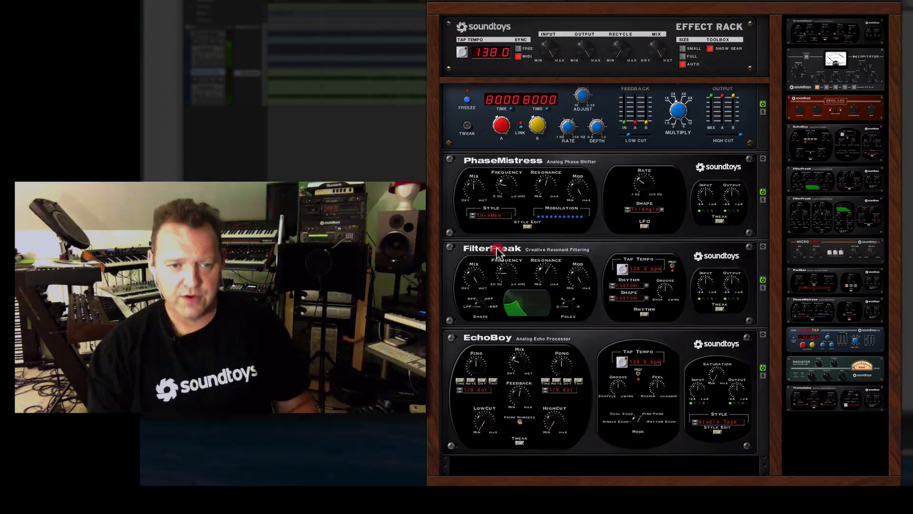
{"action": "left_click", "coordinate": [473, 274]}
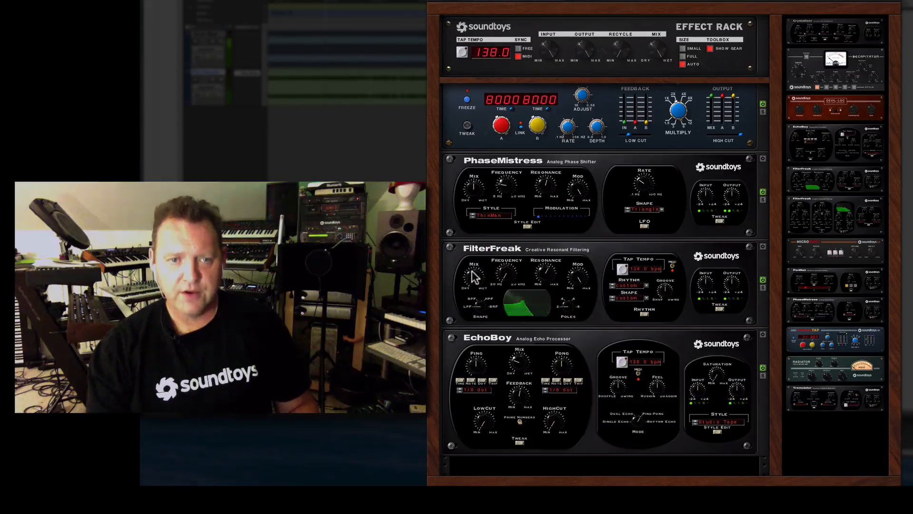
{"action": "left_click_drag", "start_coordinate": [499, 126], "coordinate": [523, 116]}
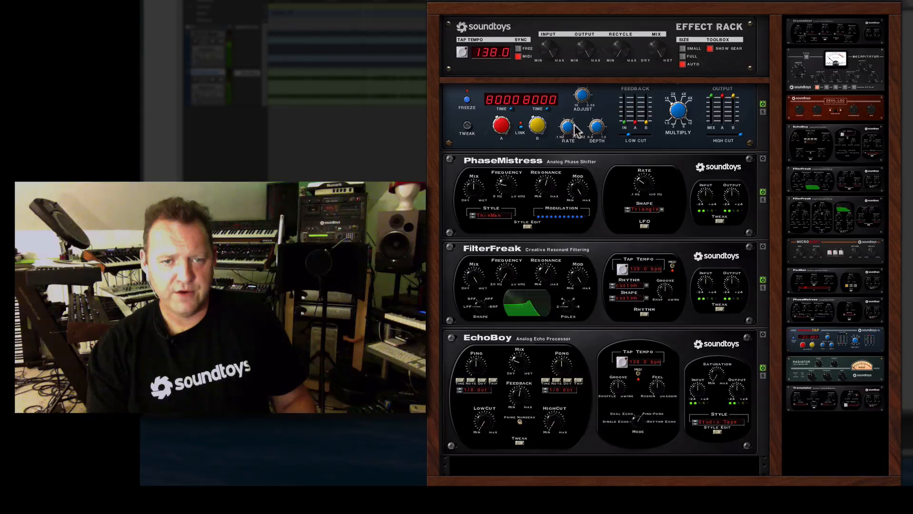
{"action": "left_click_drag", "start_coordinate": [506, 272], "coordinate": [508, 267]}
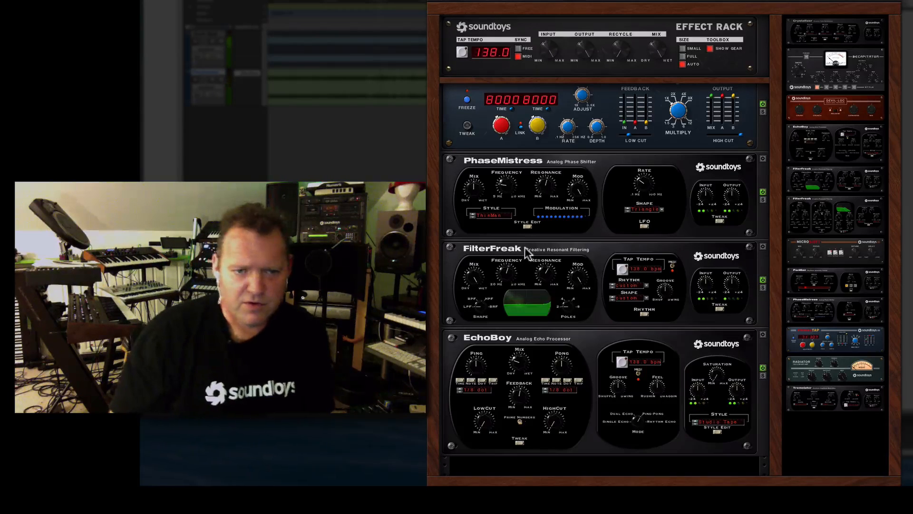
{"action": "mouse_move", "coordinate": [500, 124]}
{"action": "left_mouse_down"}
{"action": "mouse_move", "coordinate": [486, 145]}
{"action": "mouse_move", "coordinate": [511, 125]}
{"action": "left_mouse_up"}
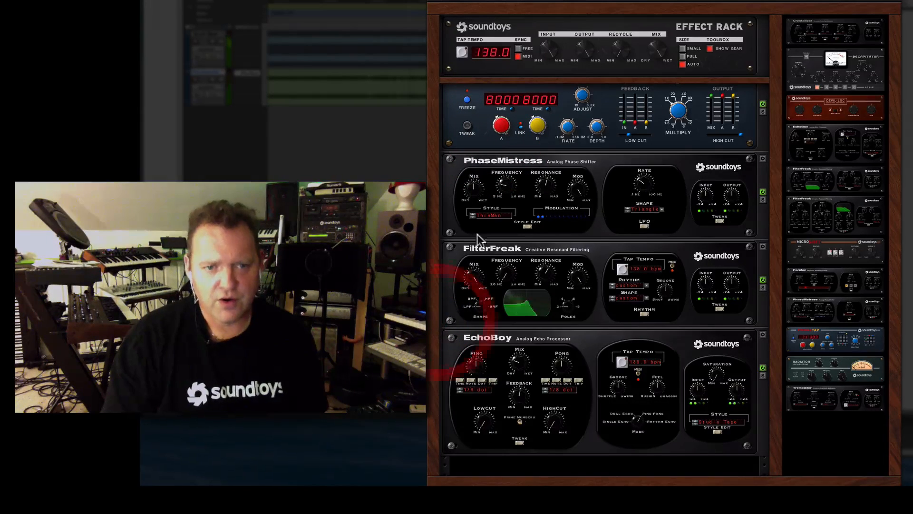
{"action": "left_click_drag", "start_coordinate": [476, 188], "coordinate": [484, 181]}
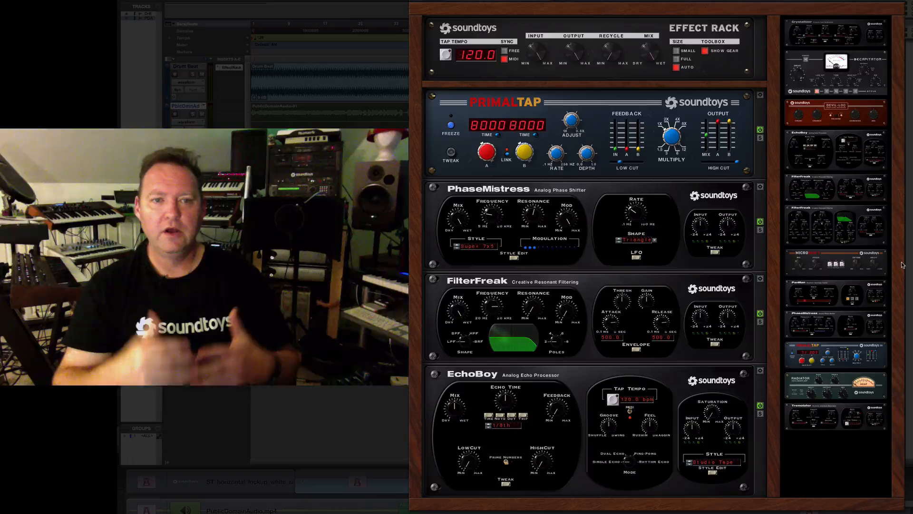
Solo PrimalTap, release the solo, and bypass PrimalTap in the rack.
{"action": "left_click", "coordinate": [759, 139]}
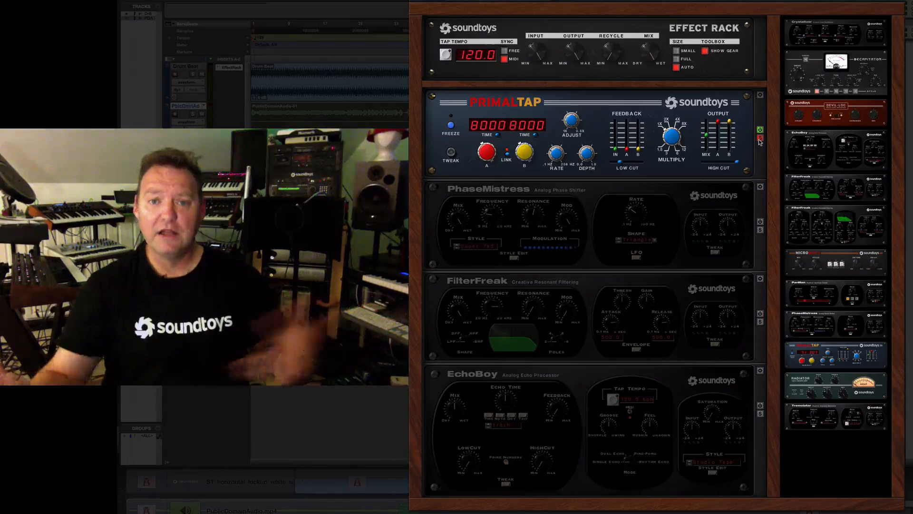
{"action": "left_click", "coordinate": [761, 139]}
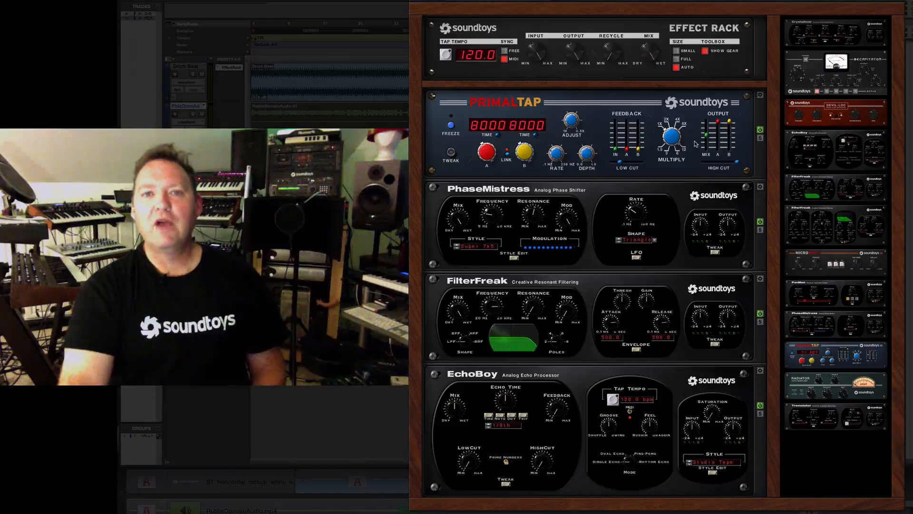
{"action": "left_click", "coordinate": [761, 130]}
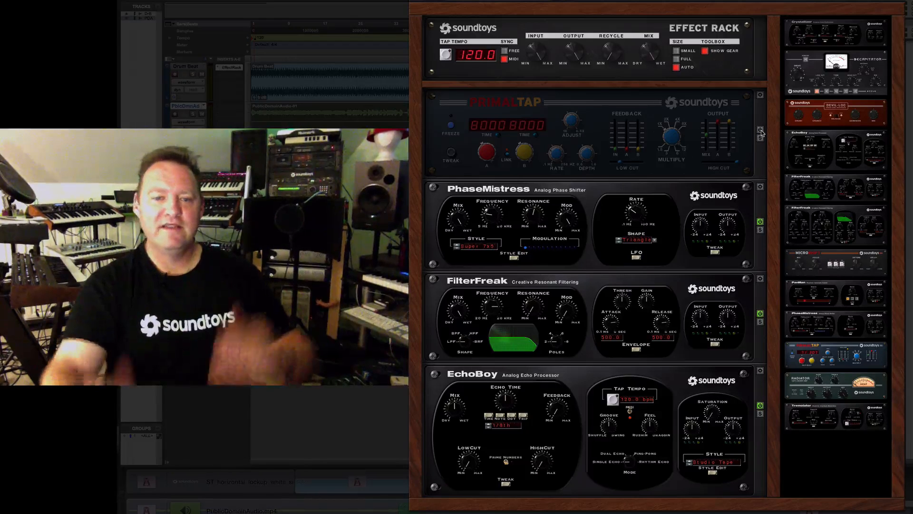